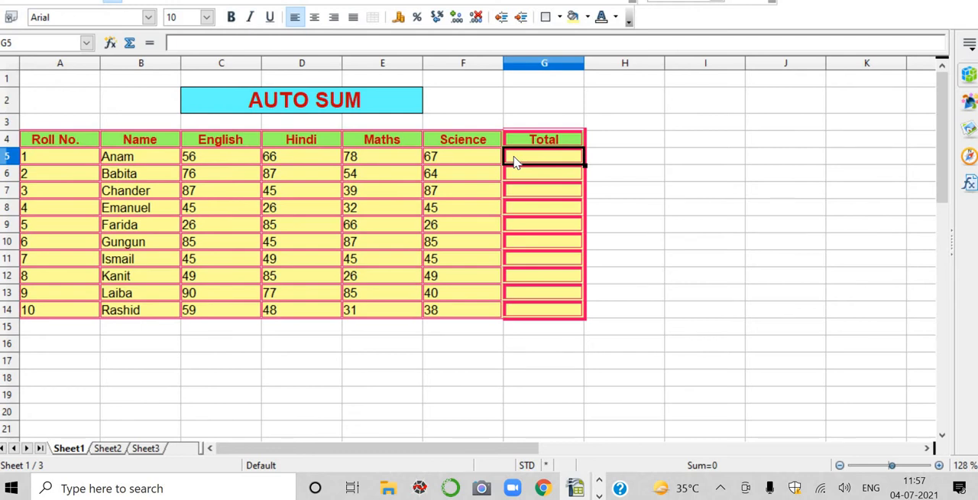
Step: Enter the formula =C5+D5+E5+F5 in G5 to total the first student's marks
text(=)
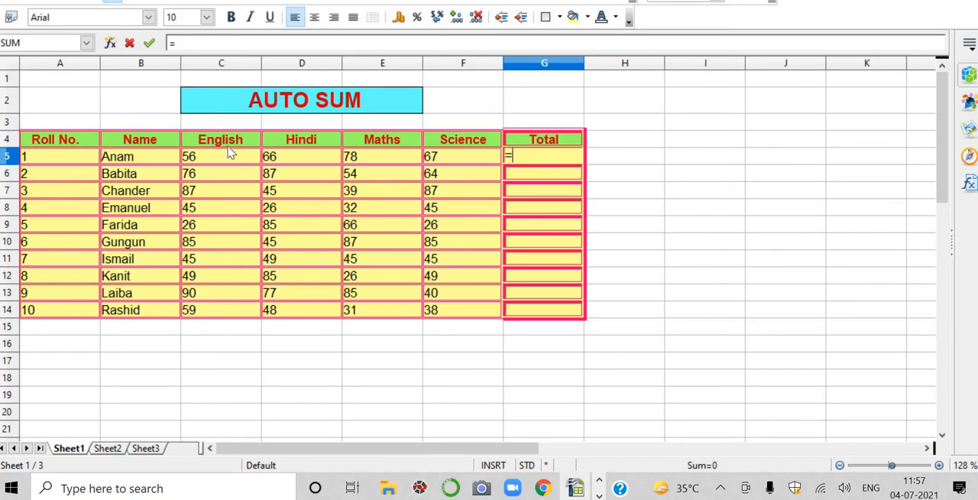
text(C5+D5)
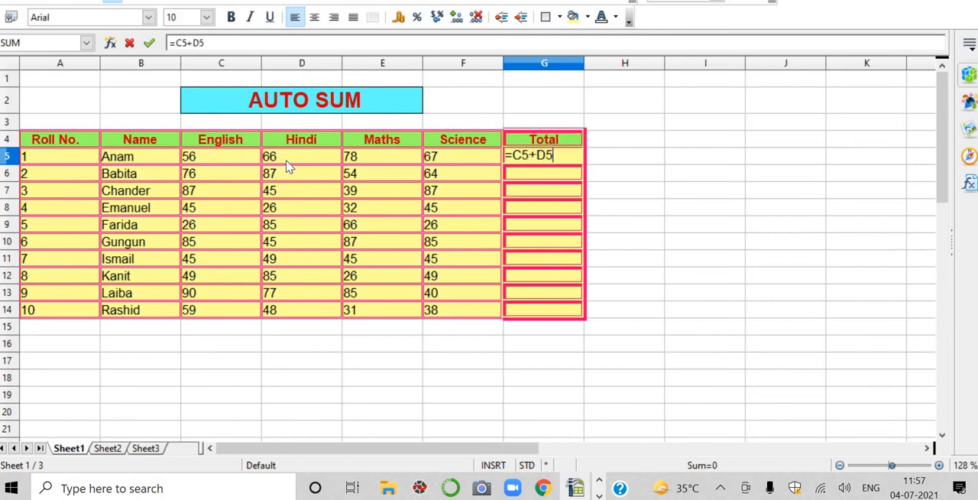
text(+E5+)
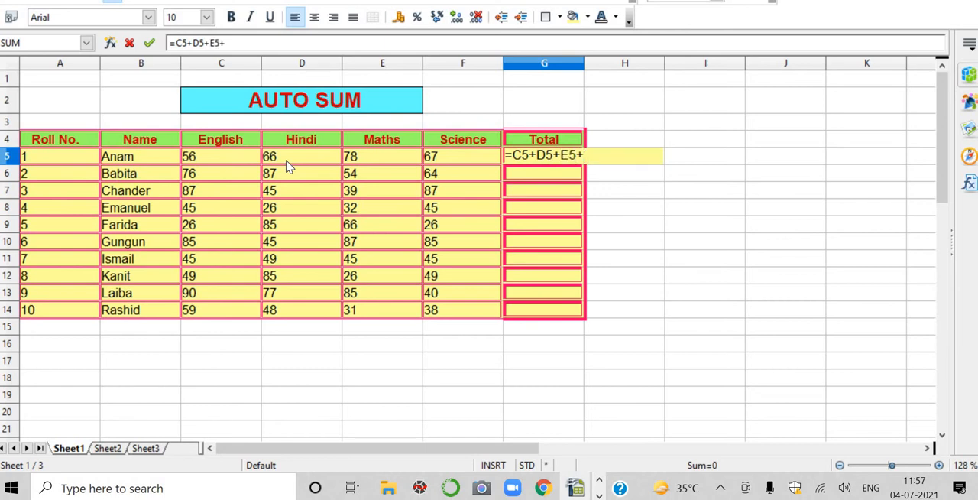
text(F5)
key(Return)
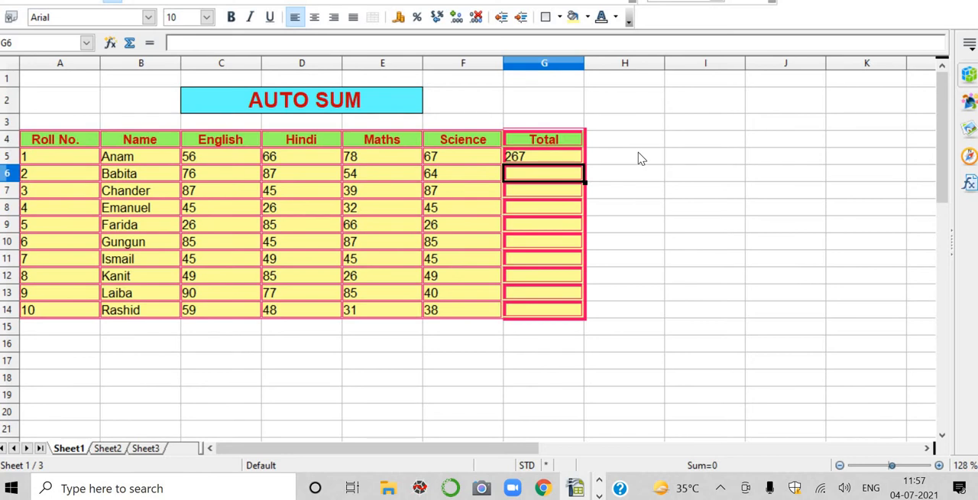
Step: Examine the cell references in G5's addition formula, leaving the formula as =C5+D5+E5+F5
click(539, 158)
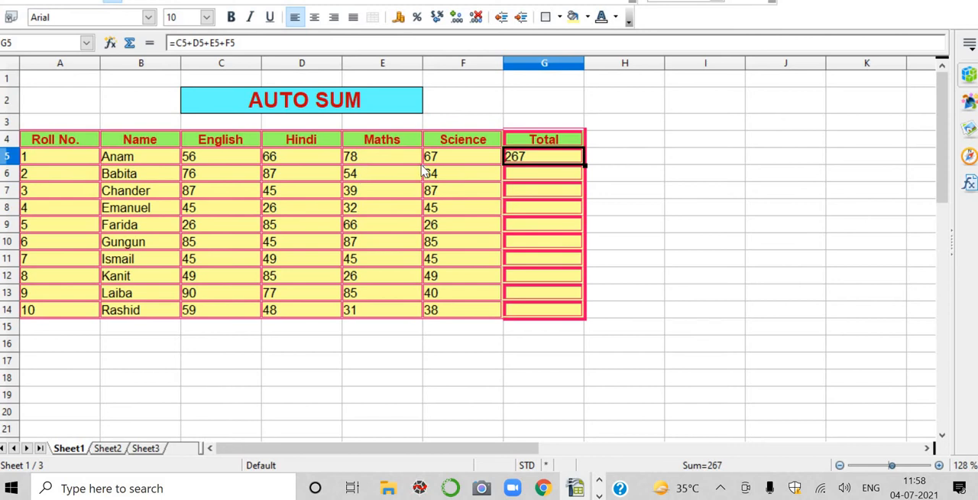
click(238, 44)
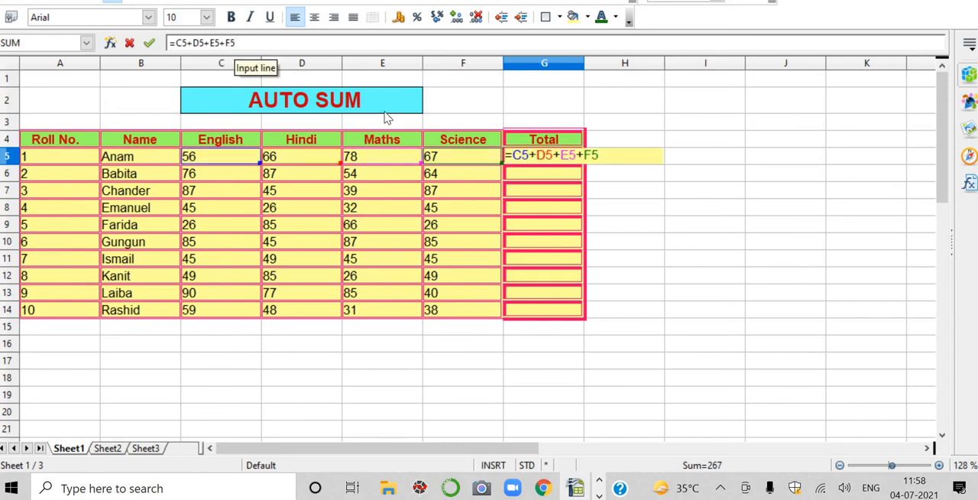
click(543, 181)
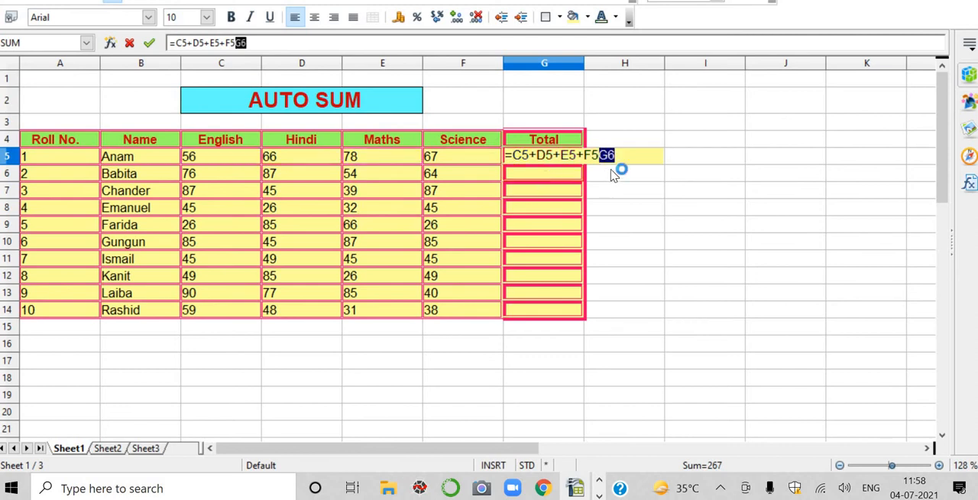
key(BackSpace)
key(BackSpace)
key(BackSpace)
key(Return)
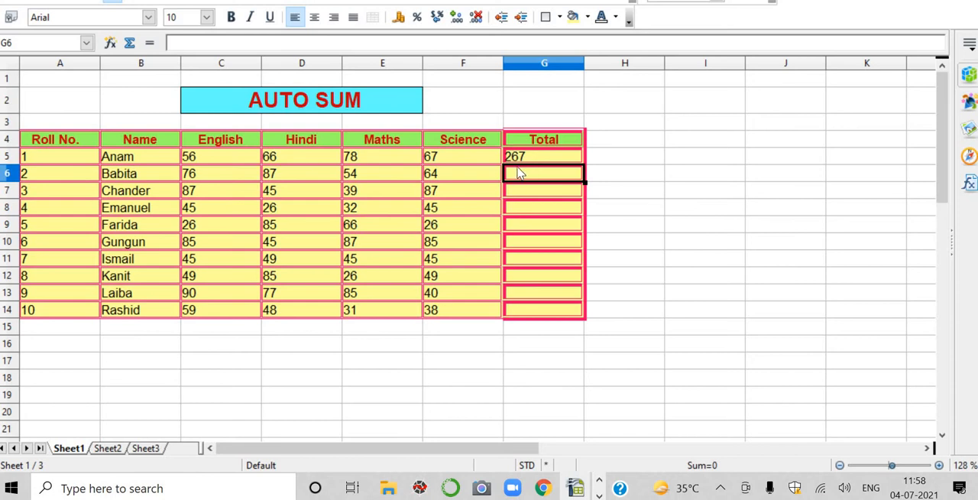
Step: Enter the formula =sum(C6:F6) in G6 to total the second student's marks
text(=)
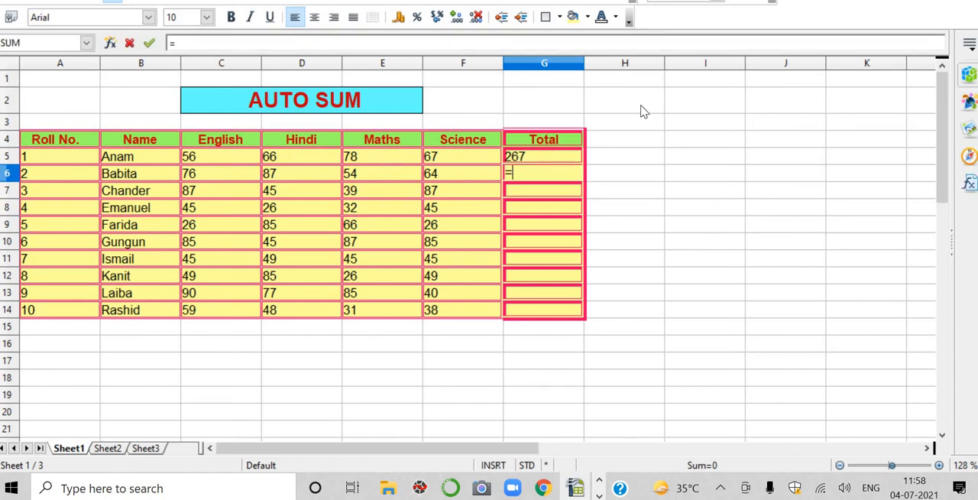
text(sum)
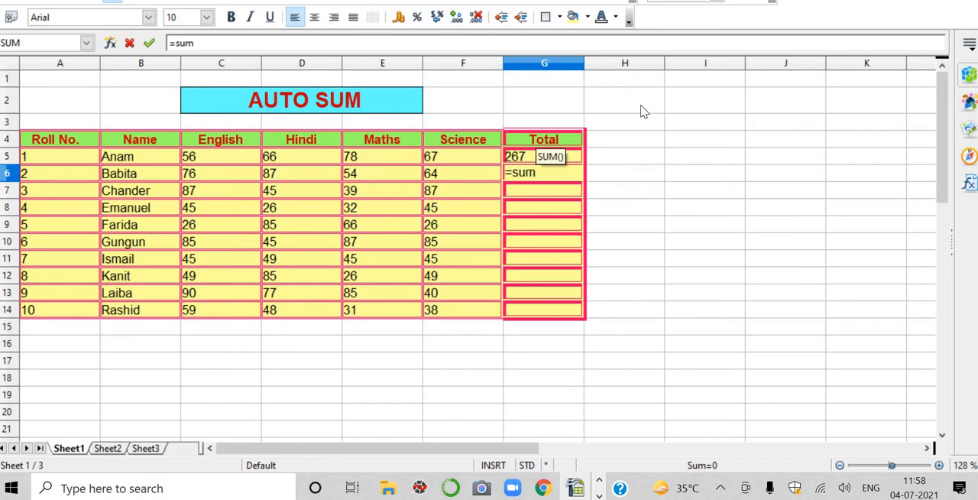
text(()
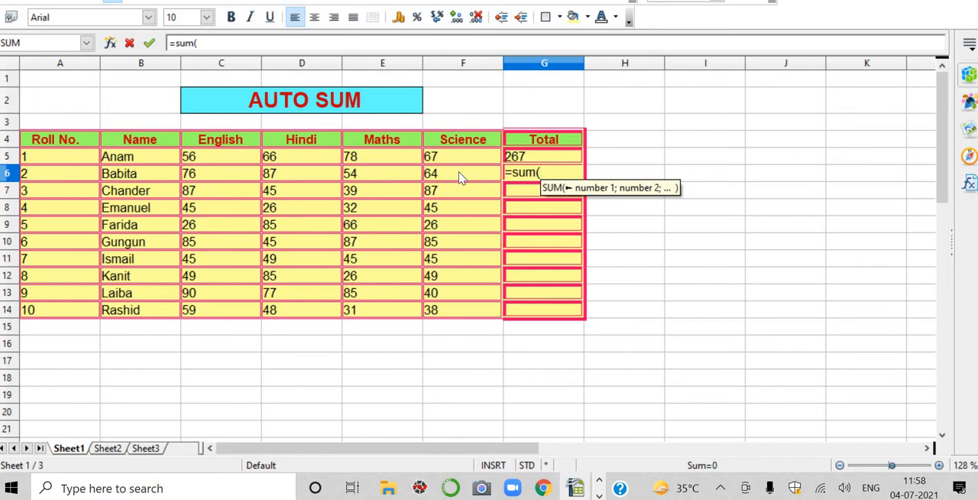
text(C)
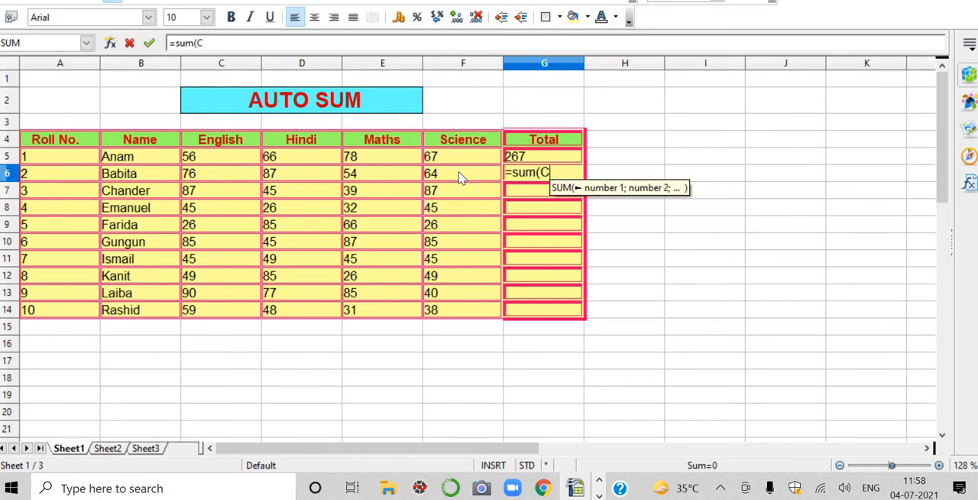
text(6:)
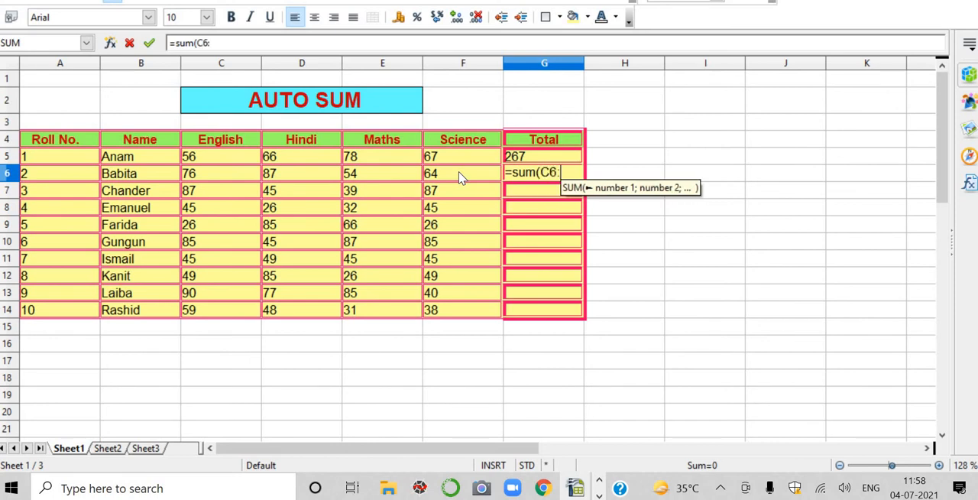
text(F6)
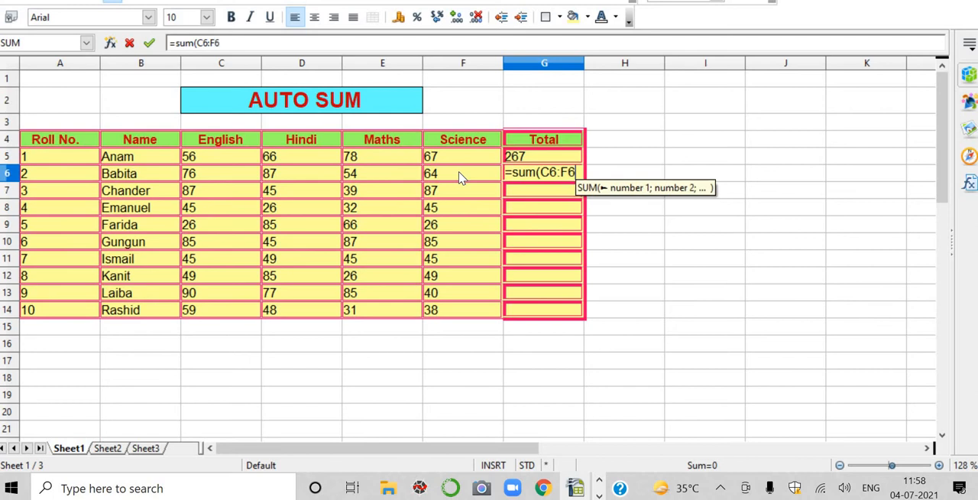
text())
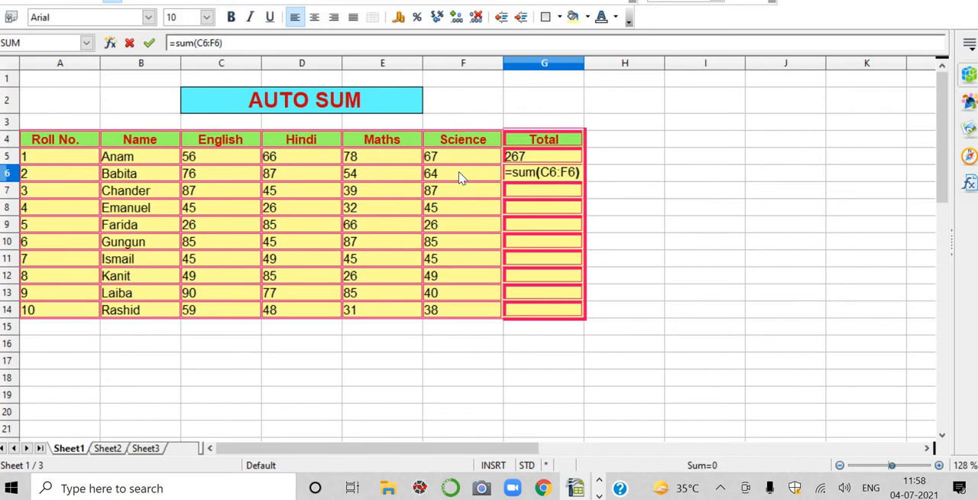
key(Return)
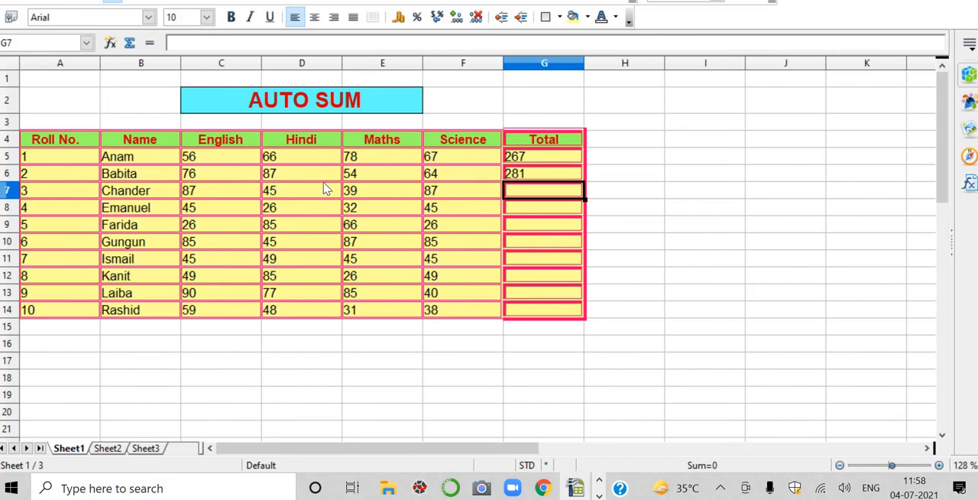
Step: Total the marks in C7:F7 and C8:F8 into G7 and G8 using the automatic Sum function
click(528, 158)
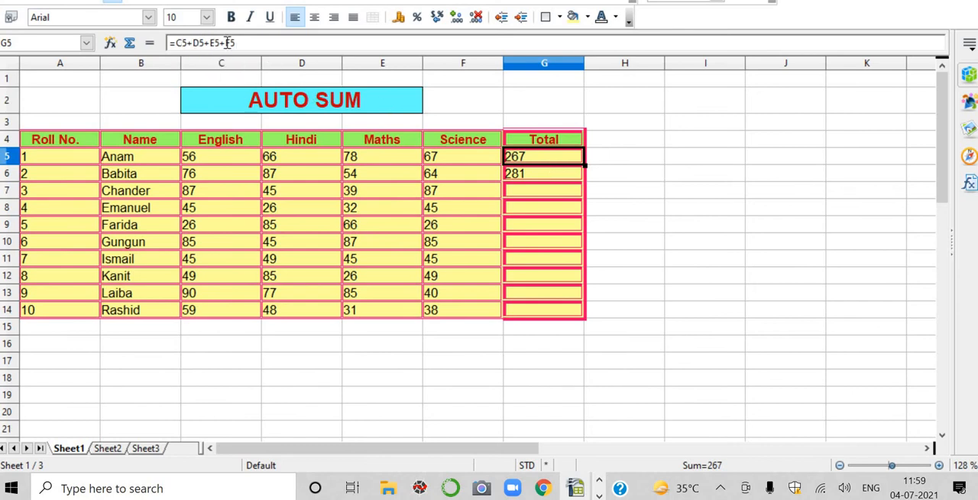
click(530, 176)
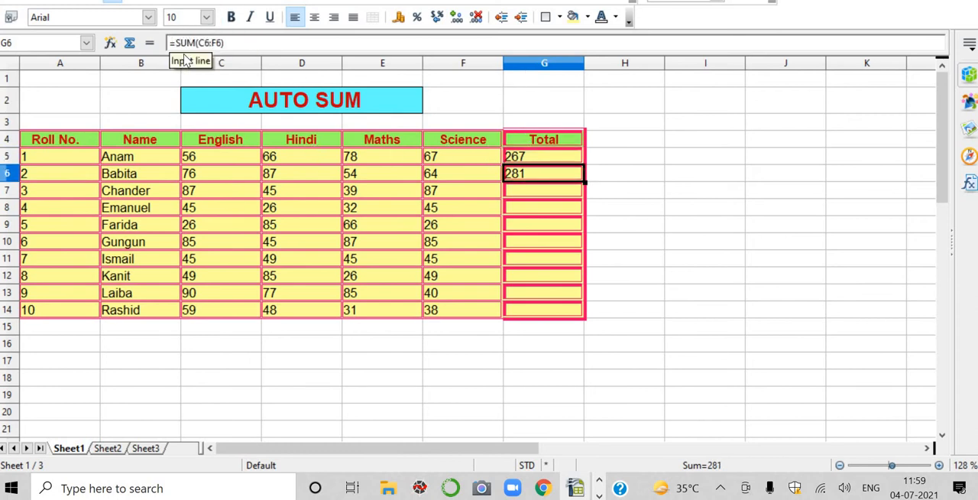
click(533, 194)
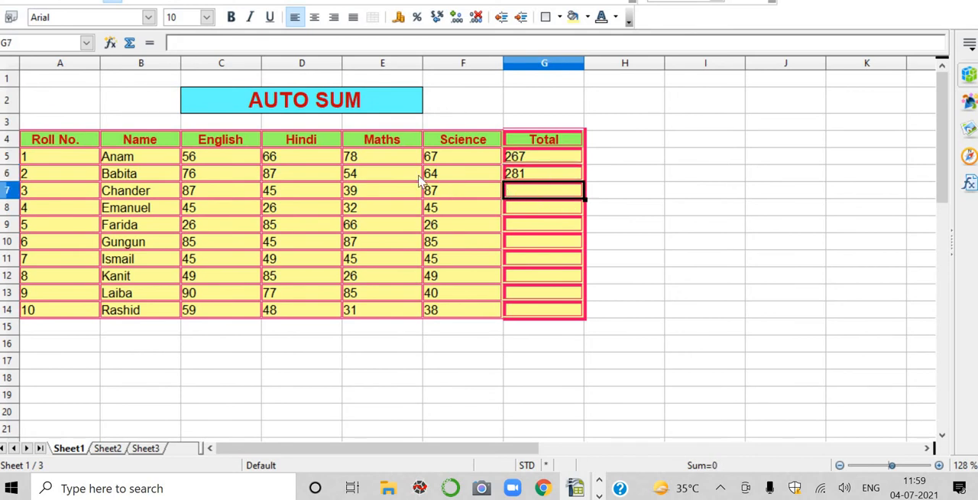
drag(213, 196, 461, 197)
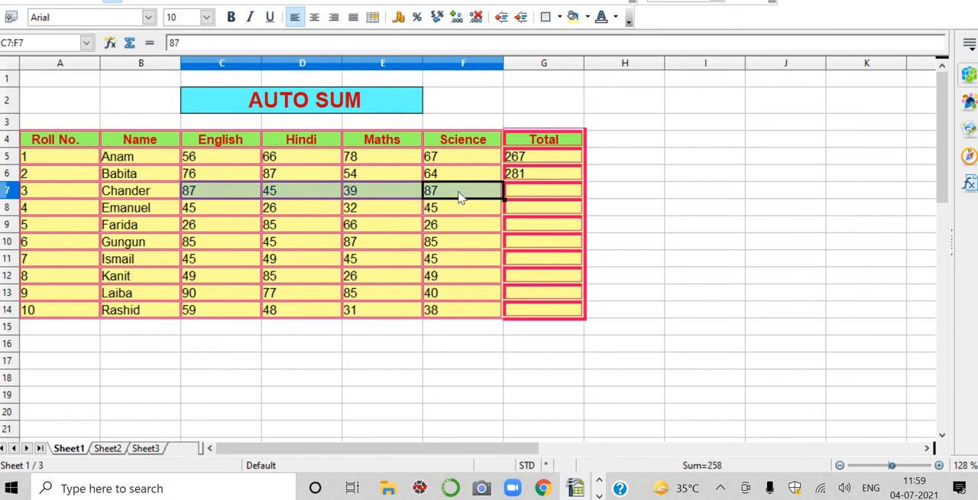
click(129, 44)
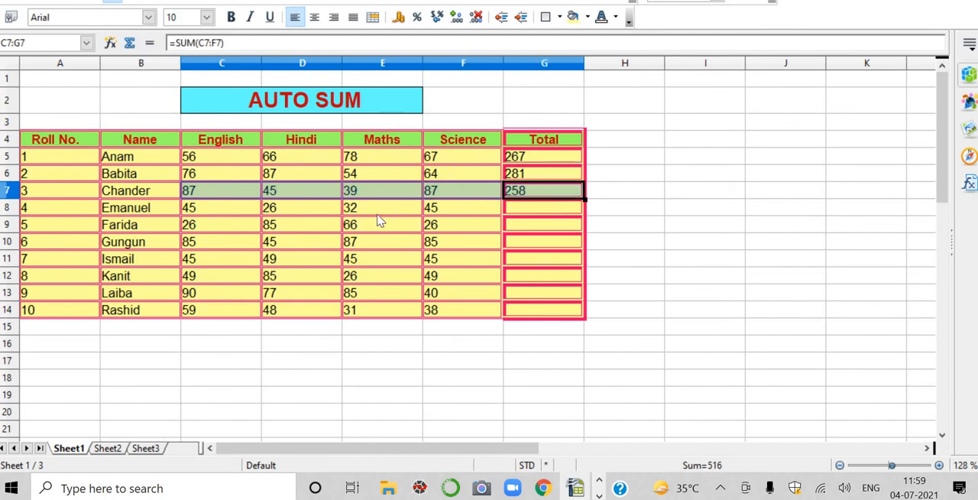
click(210, 210)
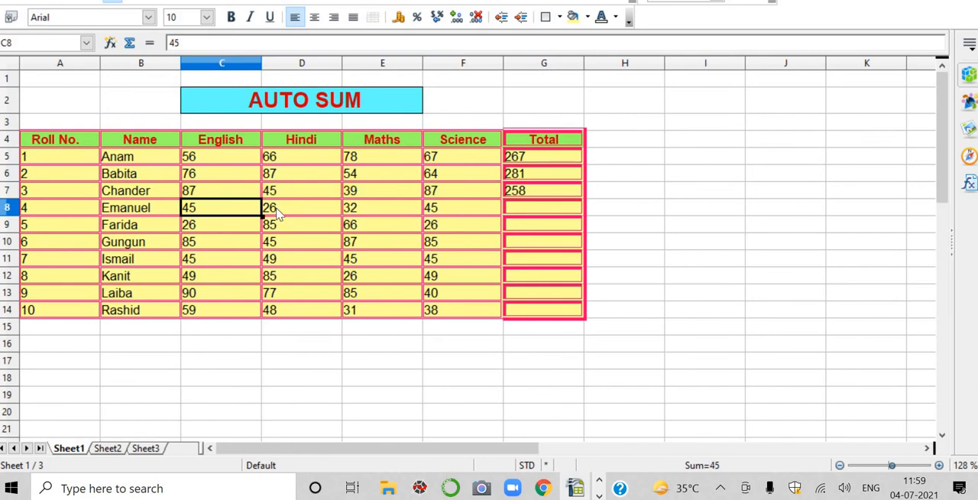
drag(277, 214, 453, 219)
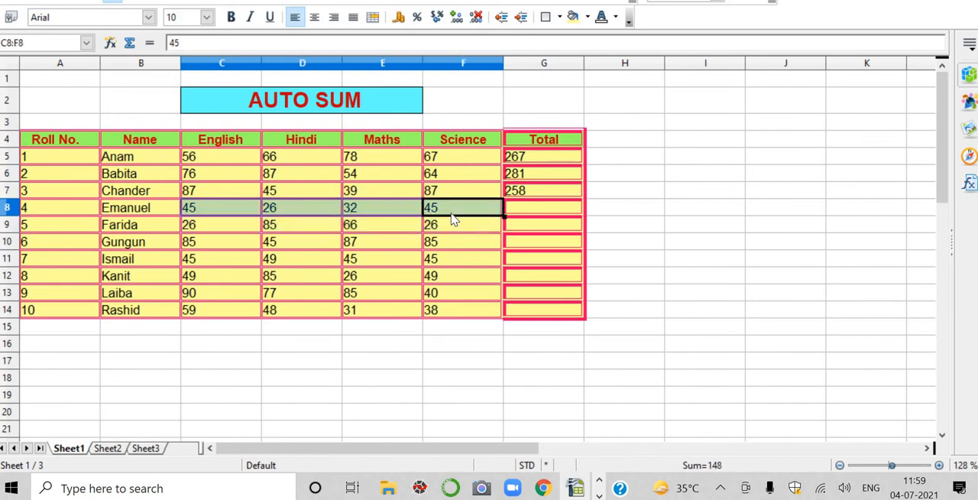
click(130, 44)
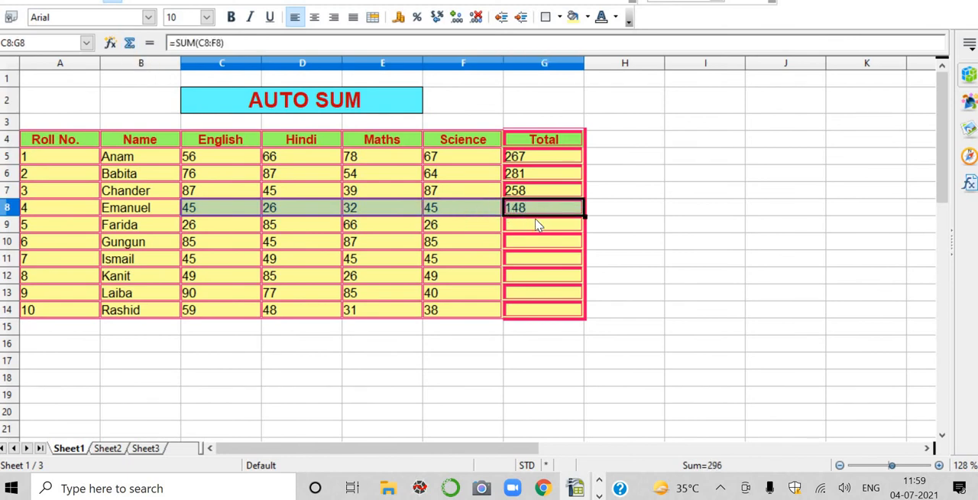
Step: Apply the automatic Sum to the Maths and Science marks in E9:F9, placing the result in G9
click(353, 233)
drag(360, 233, 447, 229)
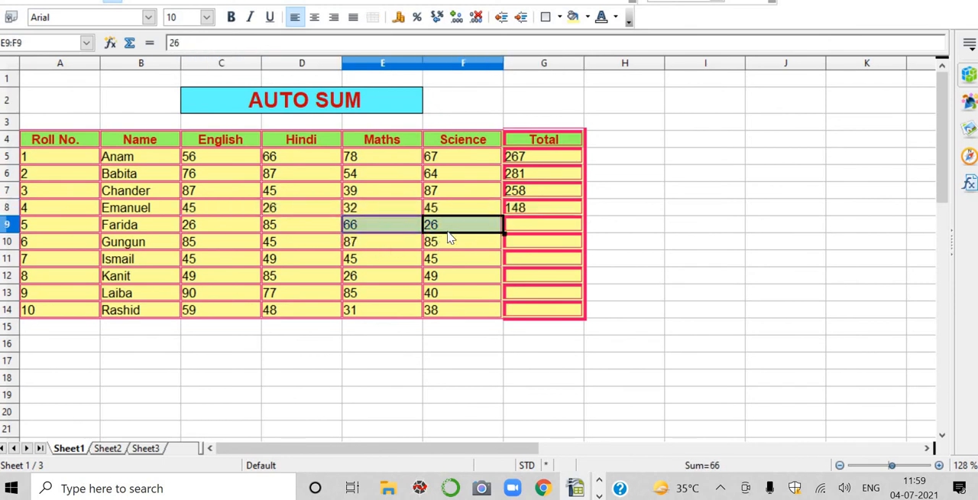
click(131, 46)
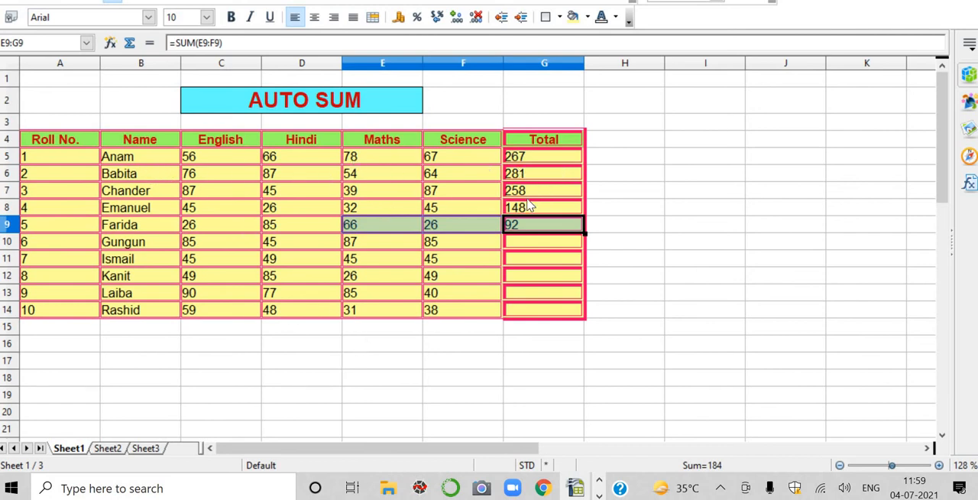
Step: Fill G9's SUM formula down the Total column through G13
click(544, 234)
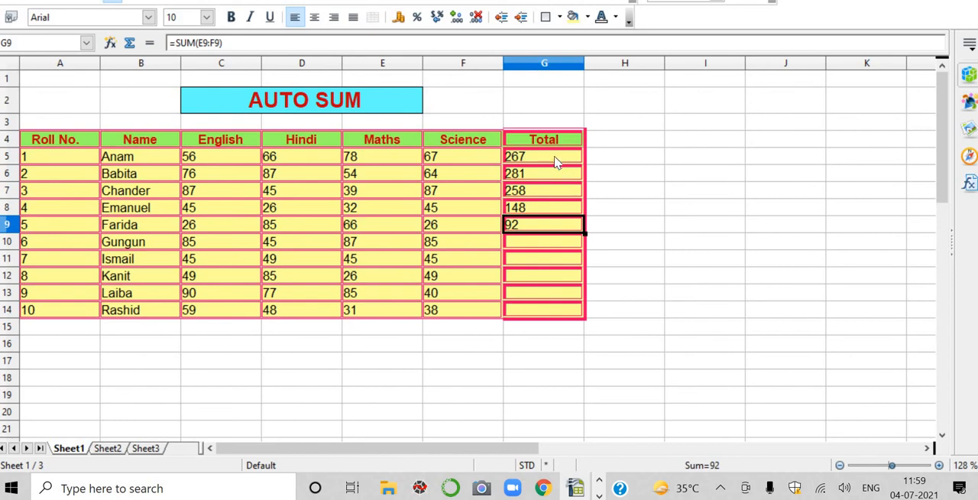
click(555, 159)
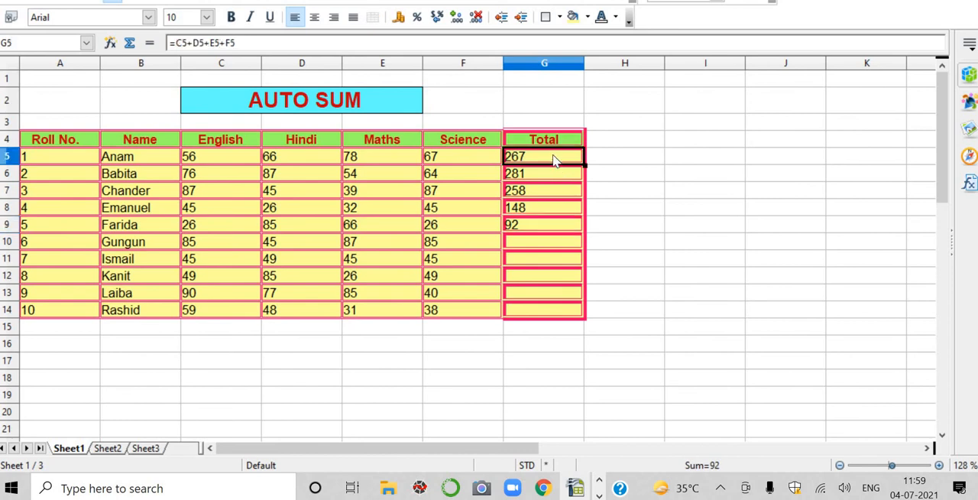
click(533, 231)
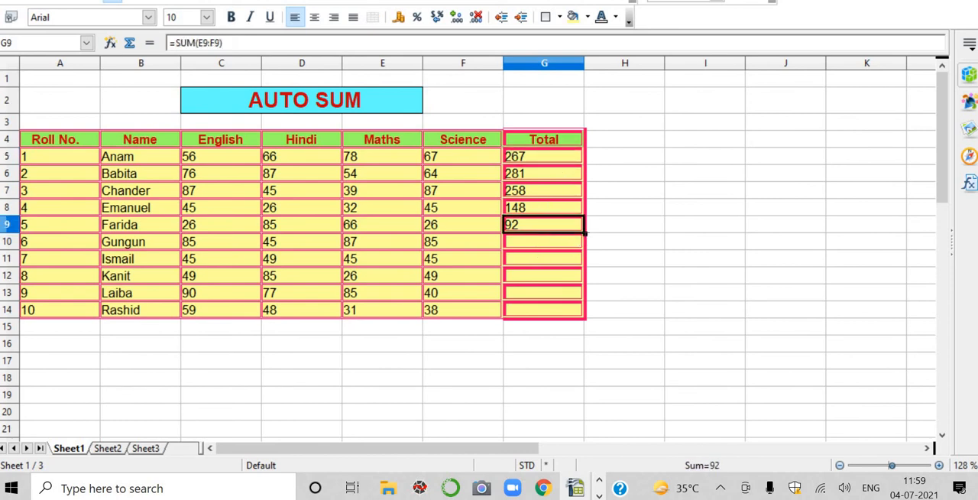
drag(590, 277, 596, 309)
drag(585, 233, 562, 292)
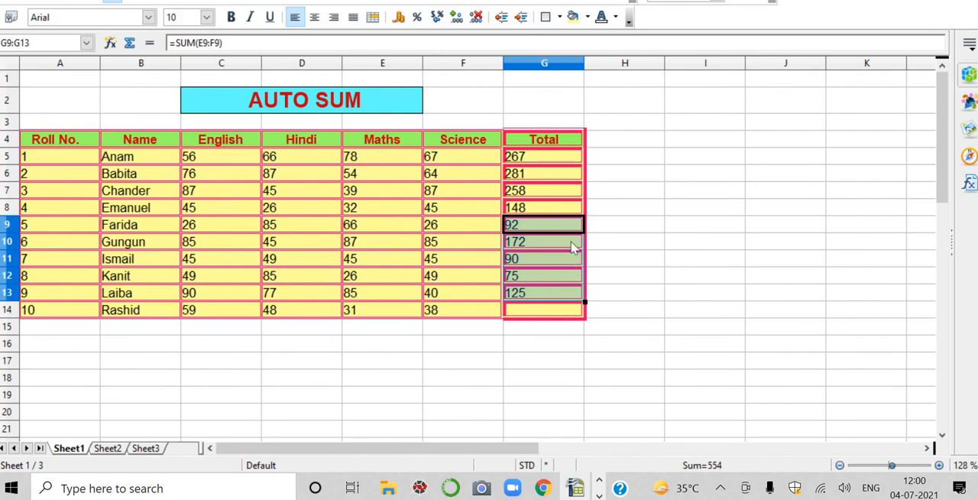
Step: Examine the formulas in Total column cells G10 to G12, and compare them with G5
click(518, 245)
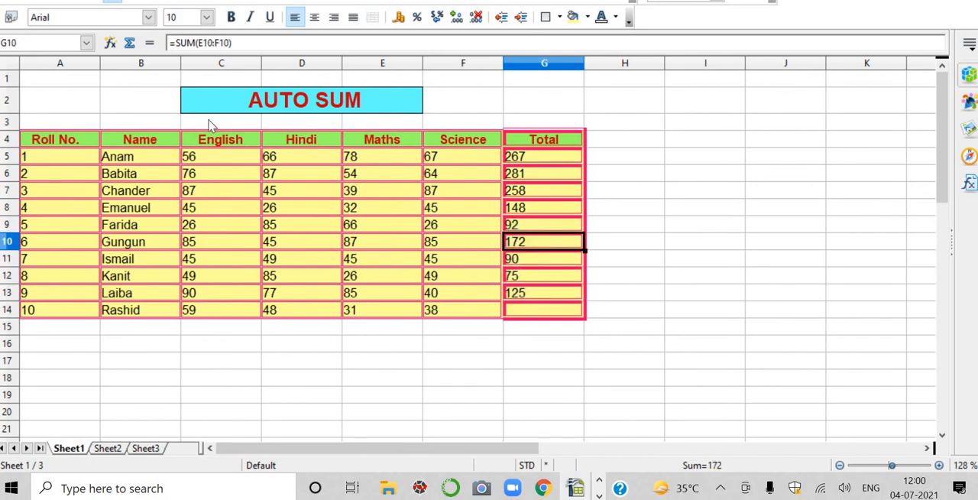
click(534, 258)
click(527, 278)
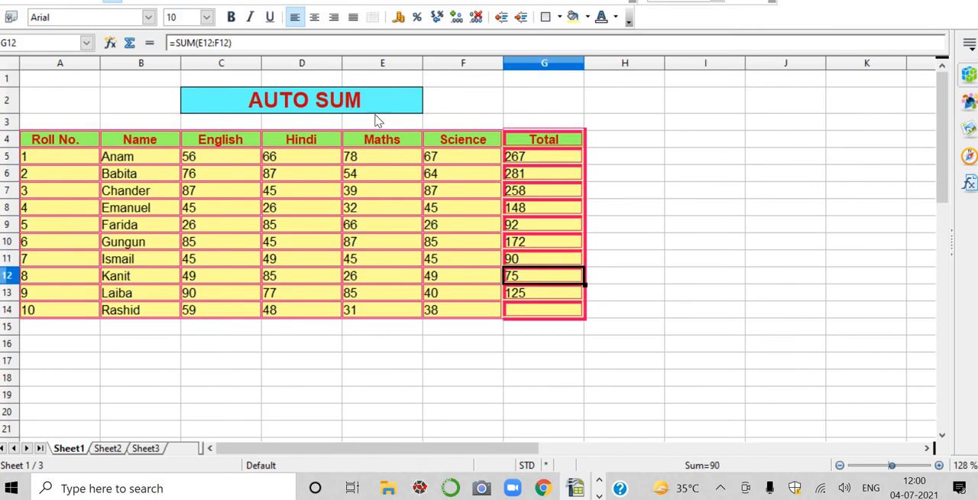
click(561, 309)
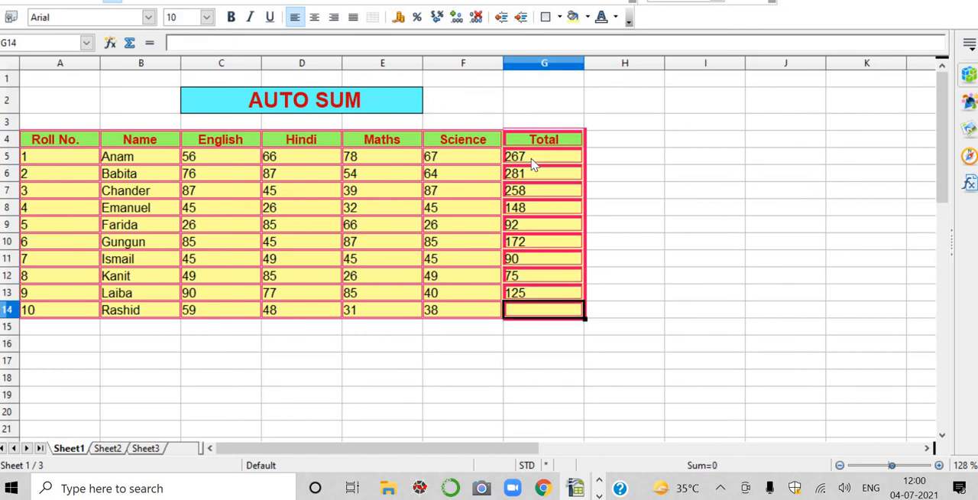
click(534, 162)
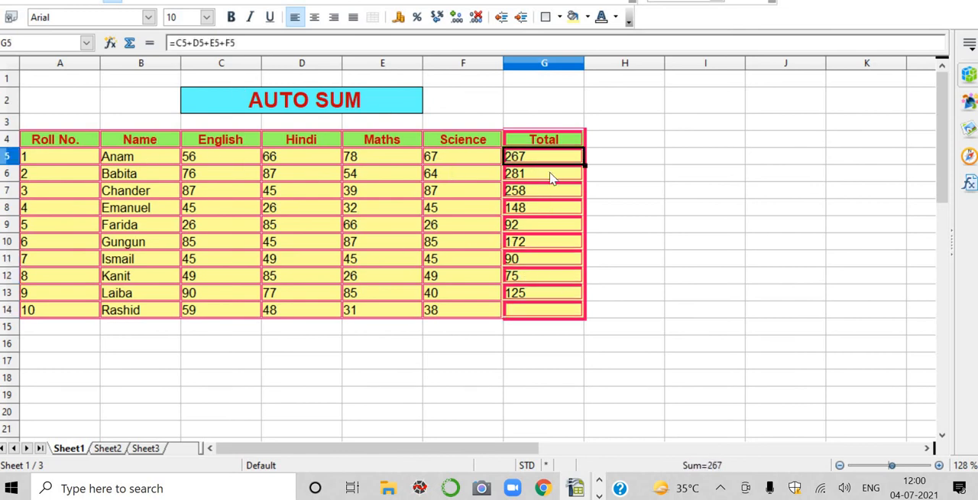
Step: Total the January expenses in B27:B35 of the monthly expenses table into B36 using the automatic Sum function
scroll(490, 262, down, 4)
scroll(490, 262, down, 2)
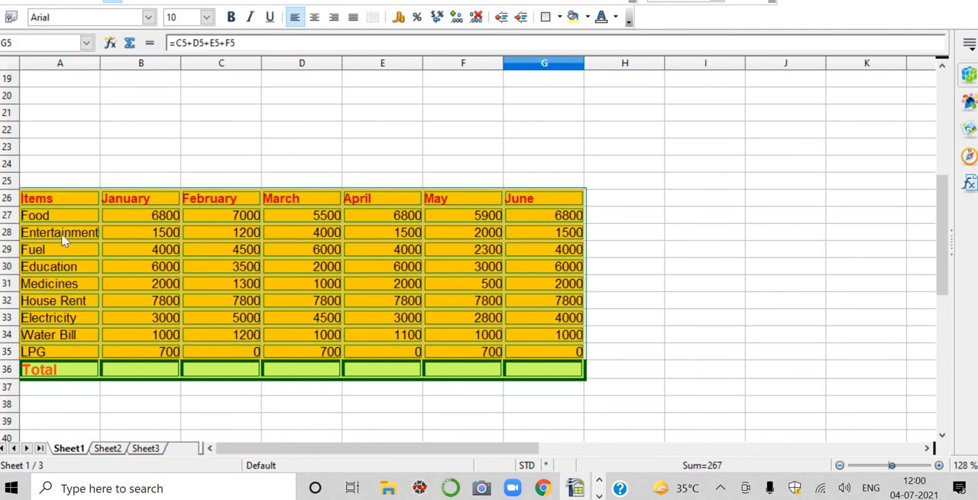
click(153, 217)
key(Return)
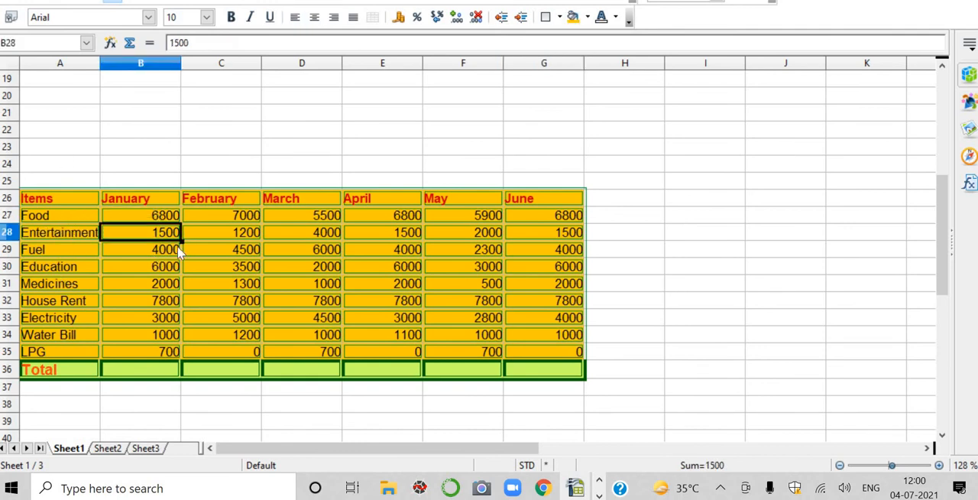
click(202, 217)
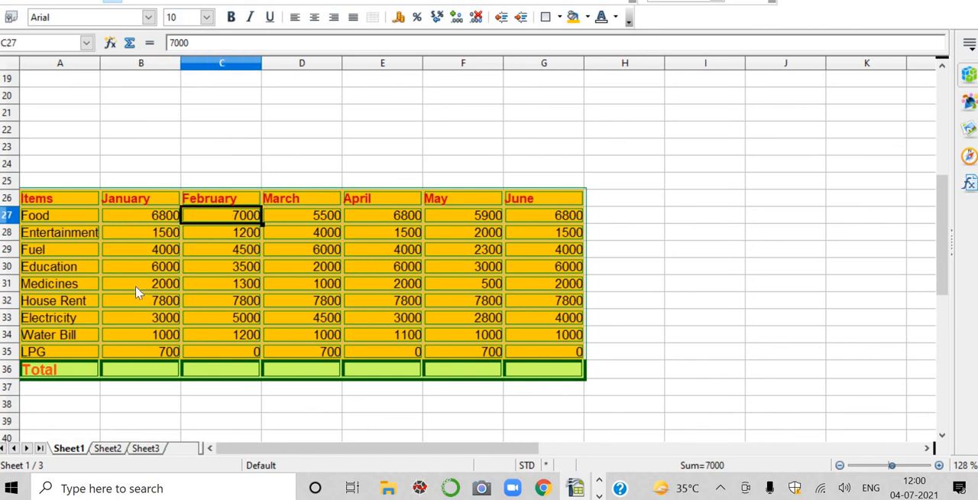
click(139, 372)
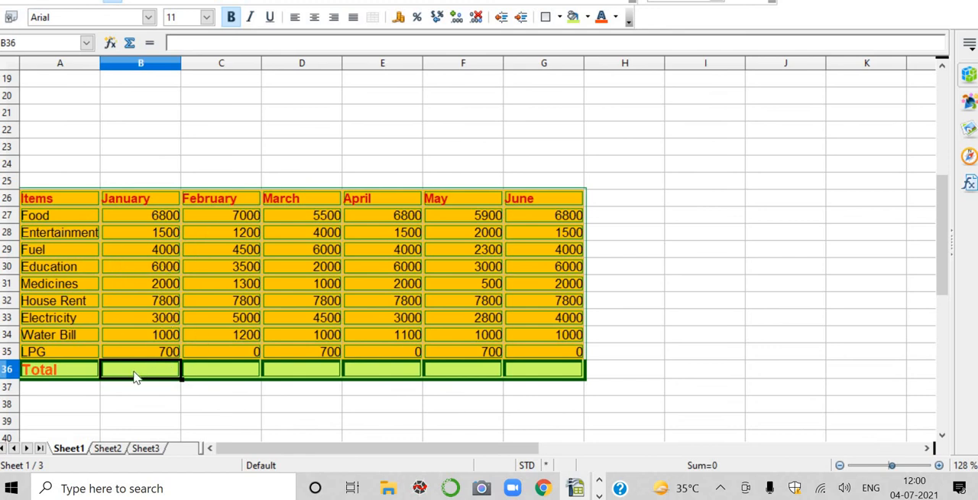
click(128, 45)
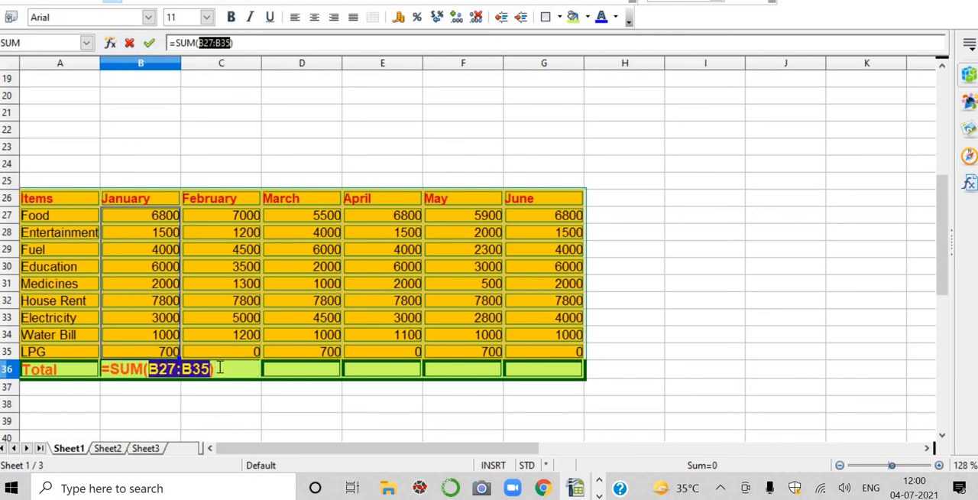
key(Return)
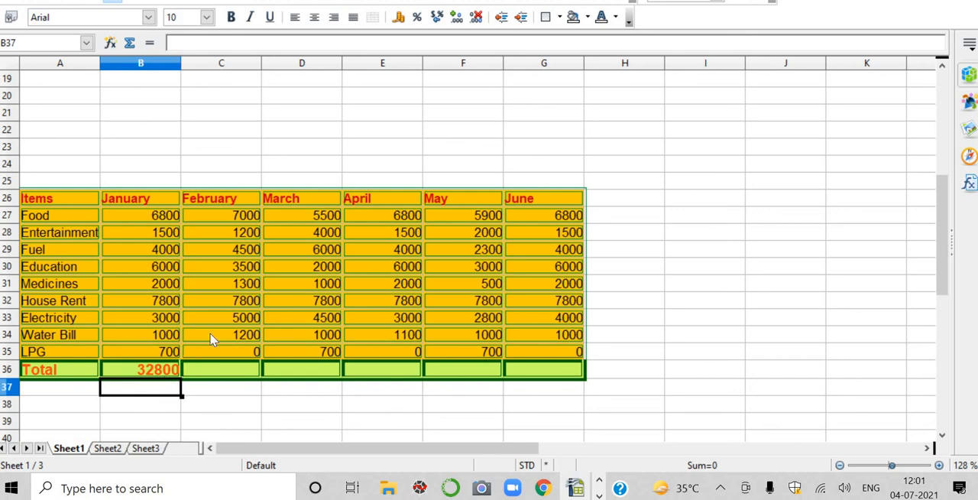
Step: Total the February expenses in C27:C35 into C36 using the automatic Sum function
click(224, 368)
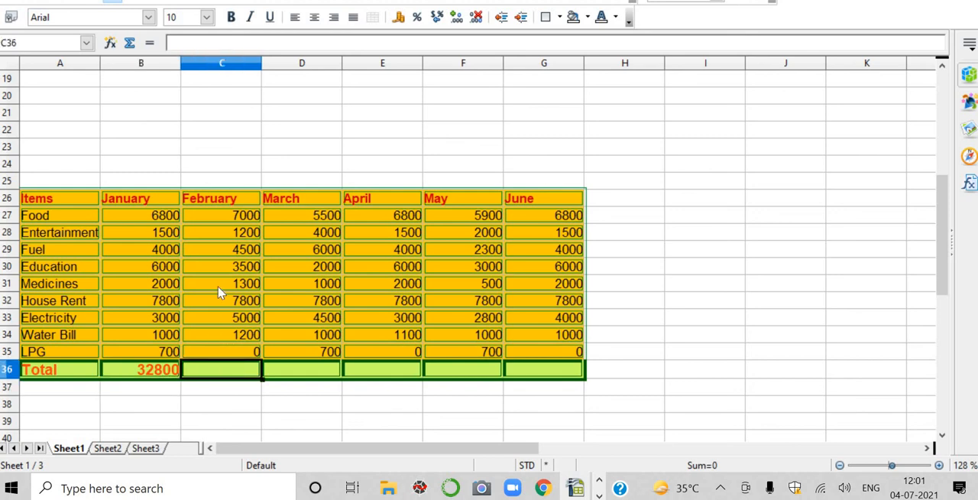
click(130, 43)
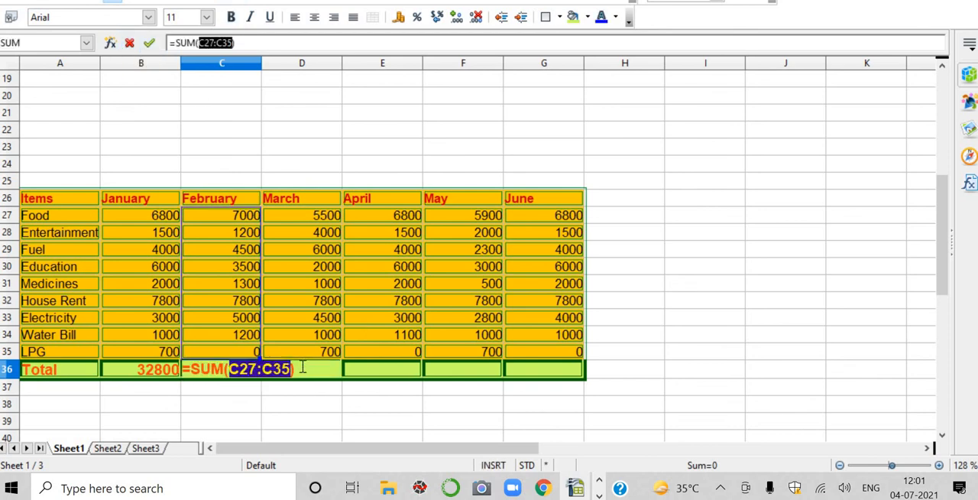
key(Return)
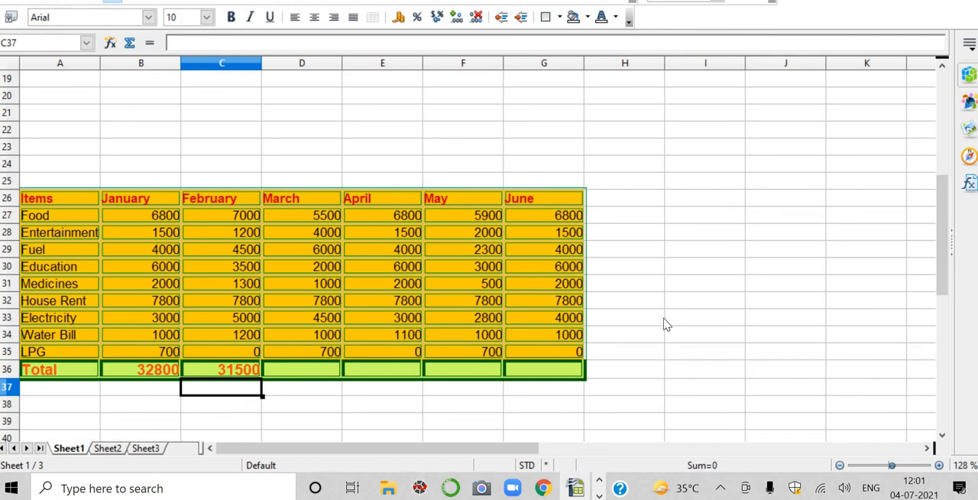
scroll(670, 319, up, 2)
scroll(670, 319, up, 4)
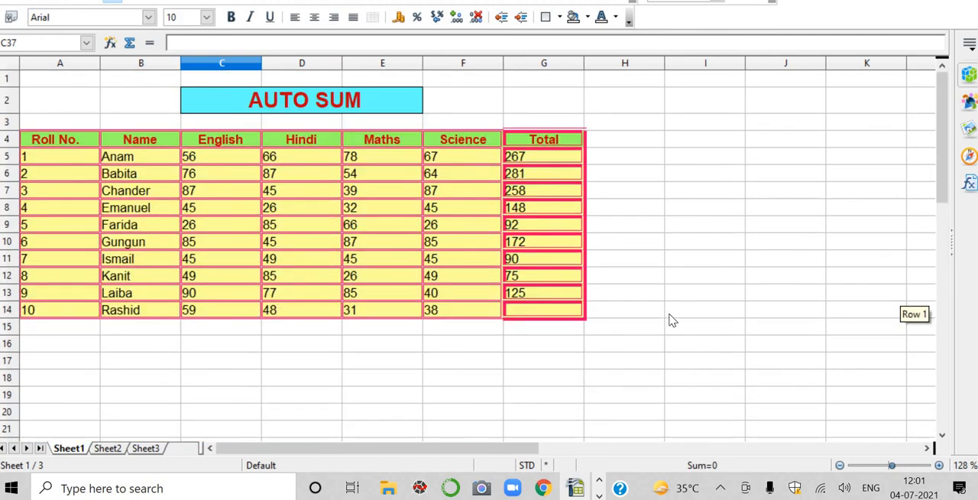